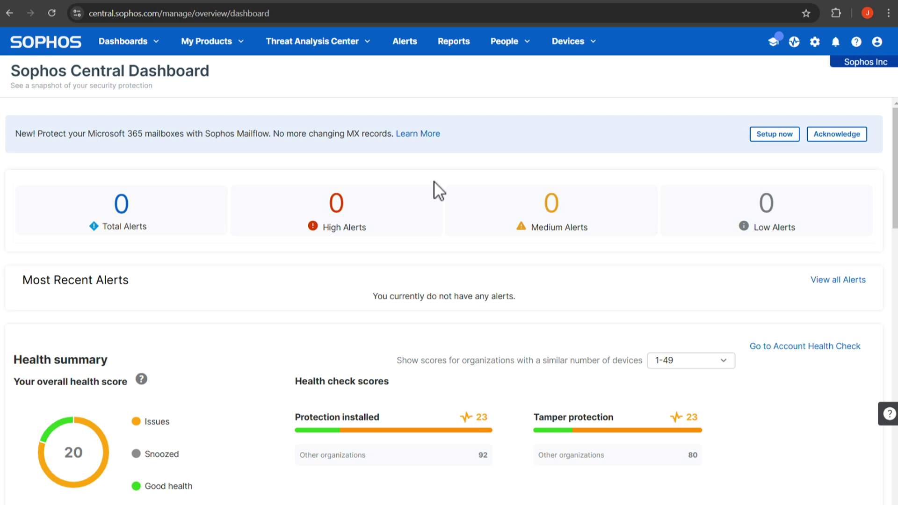
Open the Testing policy from the Endpoint Protection policies list
{"action": "left_click", "coordinate": [242, 44]}
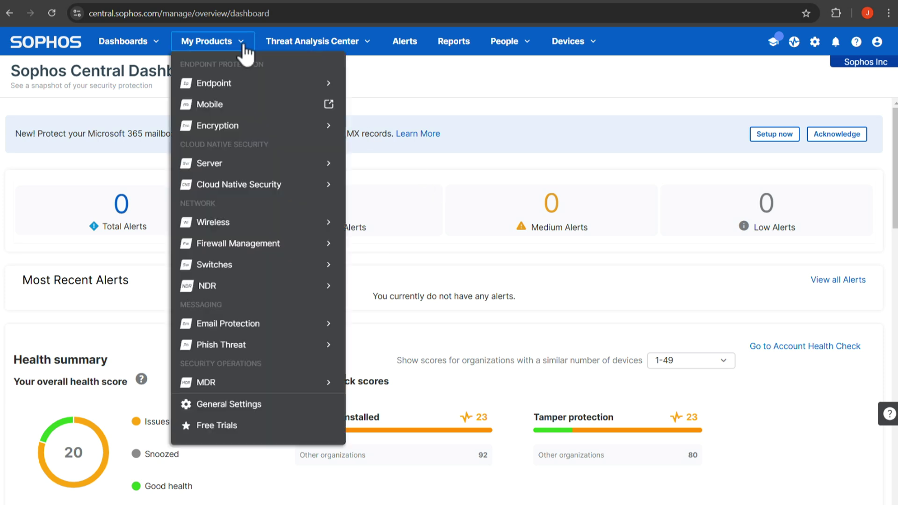
{"action": "left_click", "coordinate": [240, 84]}
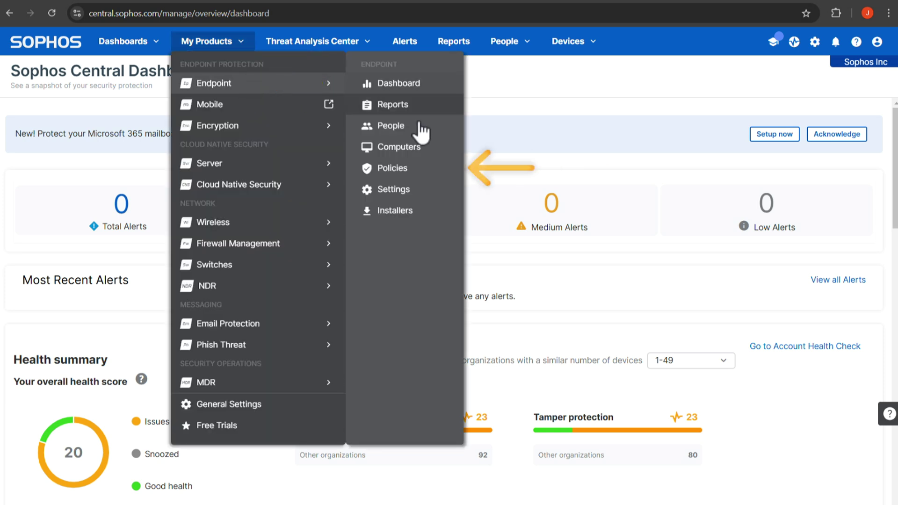
{"action": "left_click", "coordinate": [421, 166]}
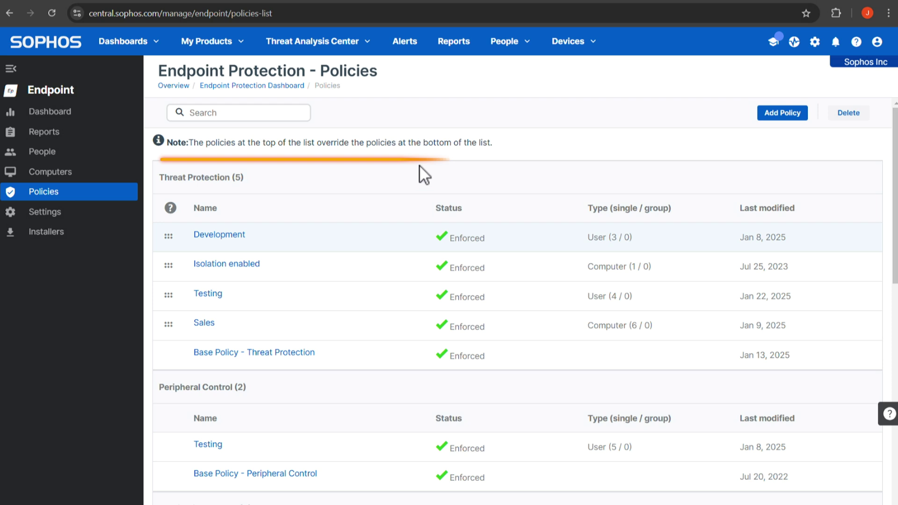
{"action": "left_click", "coordinate": [197, 299]}
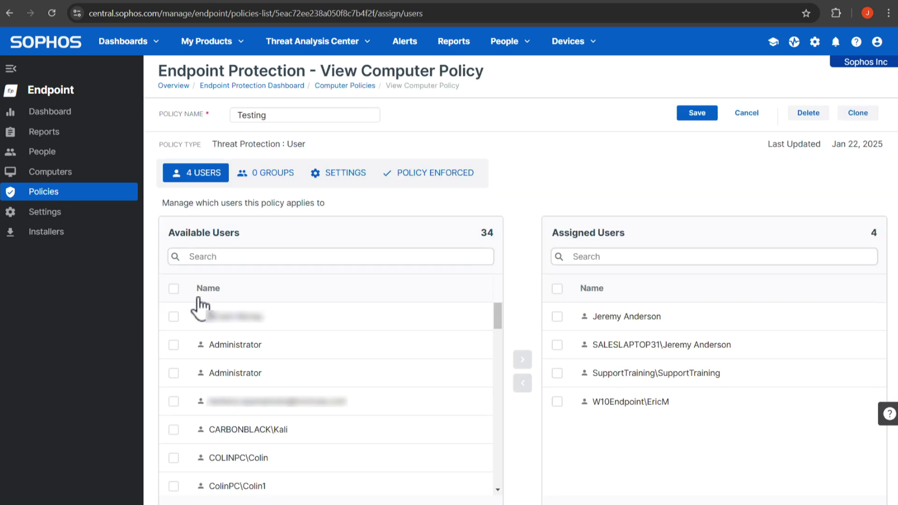
Enable SSL/TLS decryption of HTTPS websites in the Testing policy settings and save it
{"action": "left_click", "coordinate": [361, 183]}
{"action": "scroll", "coordinate": [363, 186], "scroll_direction": "down", "scroll_amount": 20}
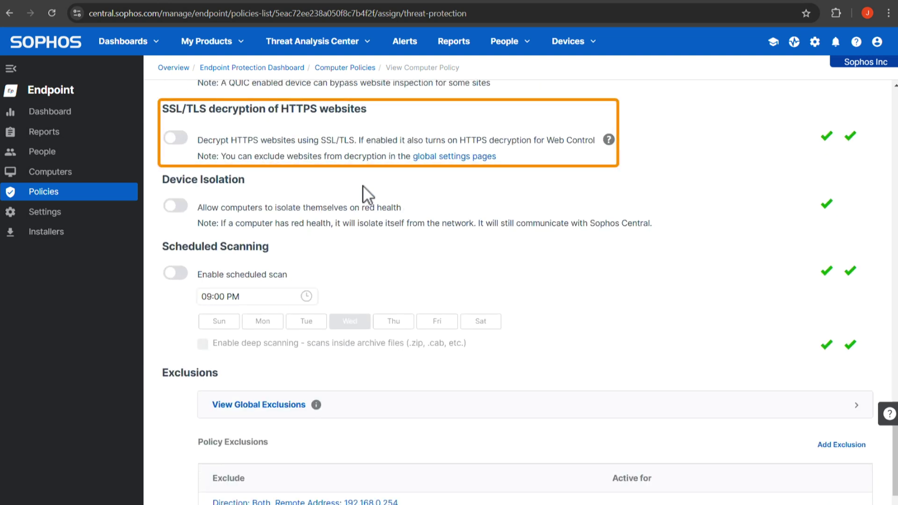
{"action": "left_click", "coordinate": [184, 138]}
{"action": "scroll", "coordinate": [395, 184], "scroll_direction": "up", "scroll_amount": 2}
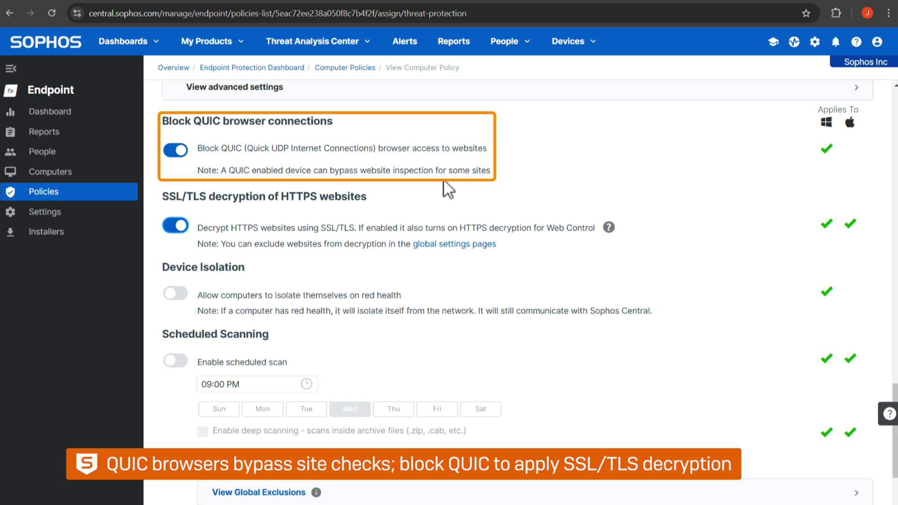
{"action": "scroll", "coordinate": [443, 181], "scroll_direction": "up", "scroll_amount": 20}
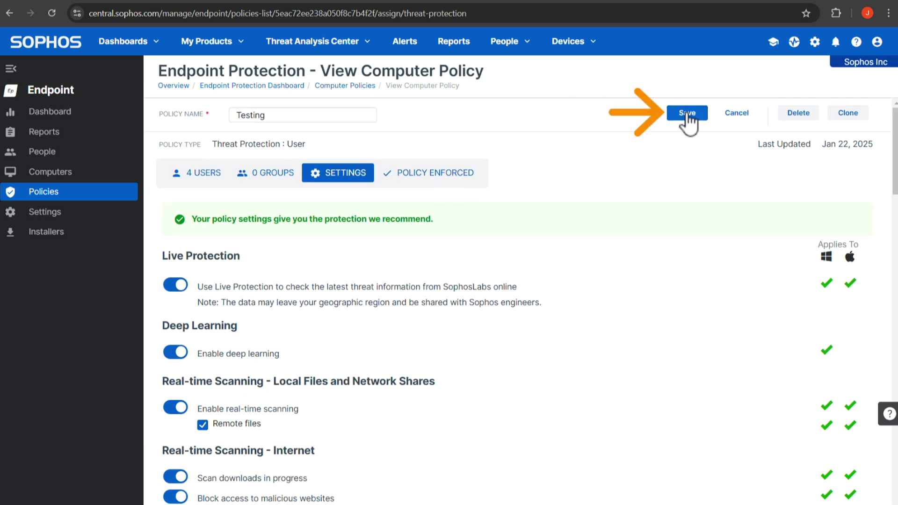
{"action": "left_click", "coordinate": [687, 115]}
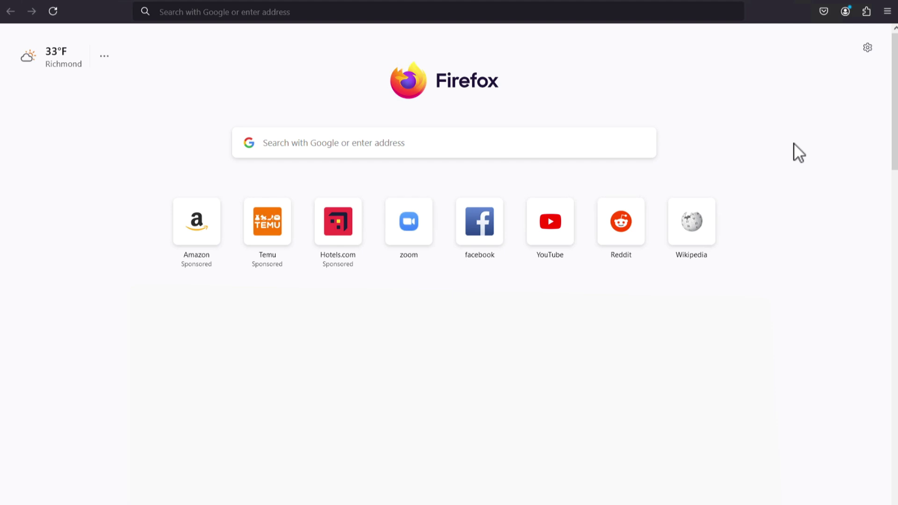
In about:config, accept the risk warning and set security.enterprise_roots.enabled to true
{"action": "left_click", "coordinate": [617, 17]}
{"action": "type", "text": "about:"}
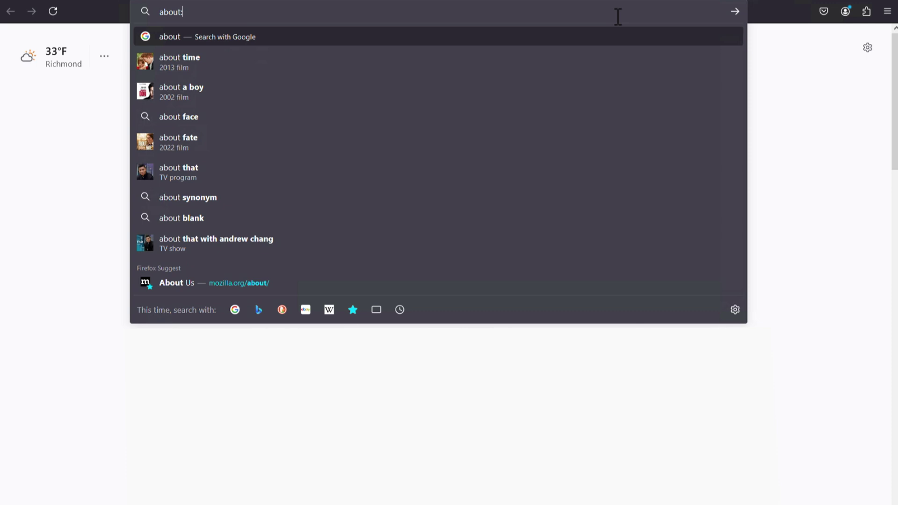
{"action": "type", "text": "config"}
{"action": "key", "text": "Return"}
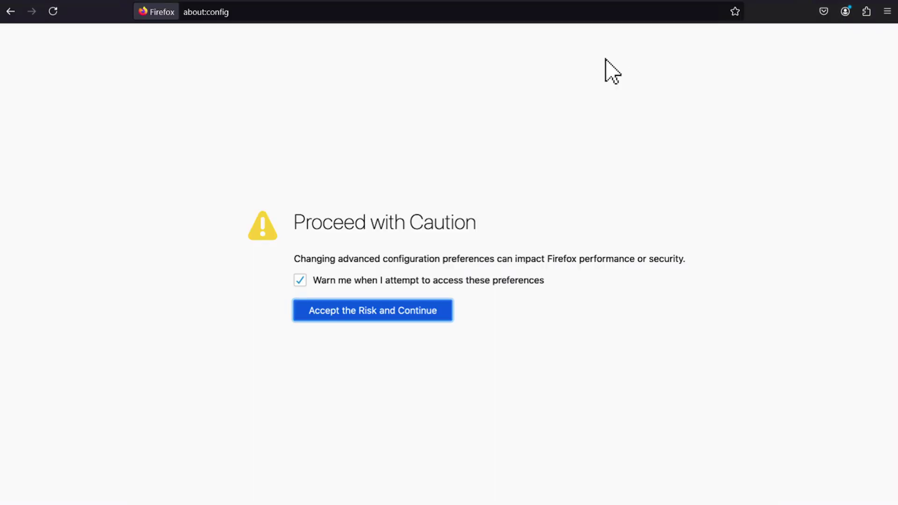
{"action": "left_click", "coordinate": [362, 311]}
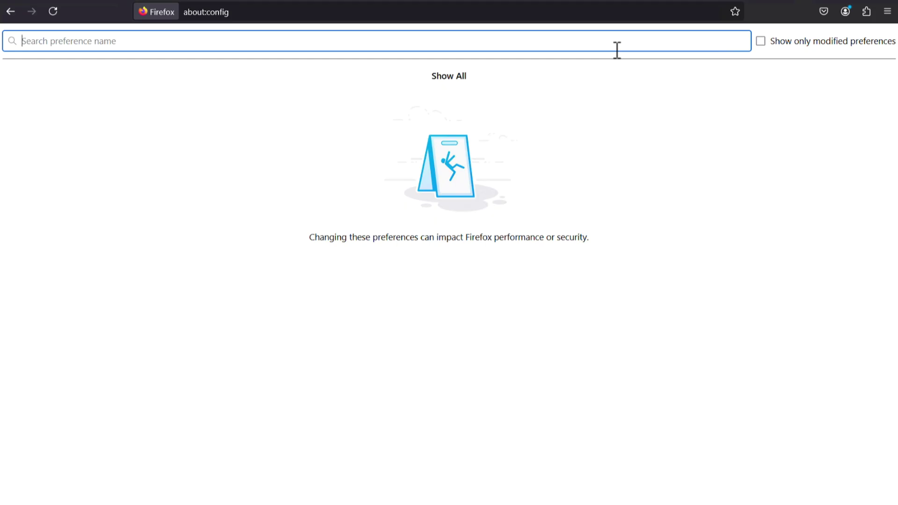
{"action": "type", "text": "security.enterprise_roots"}
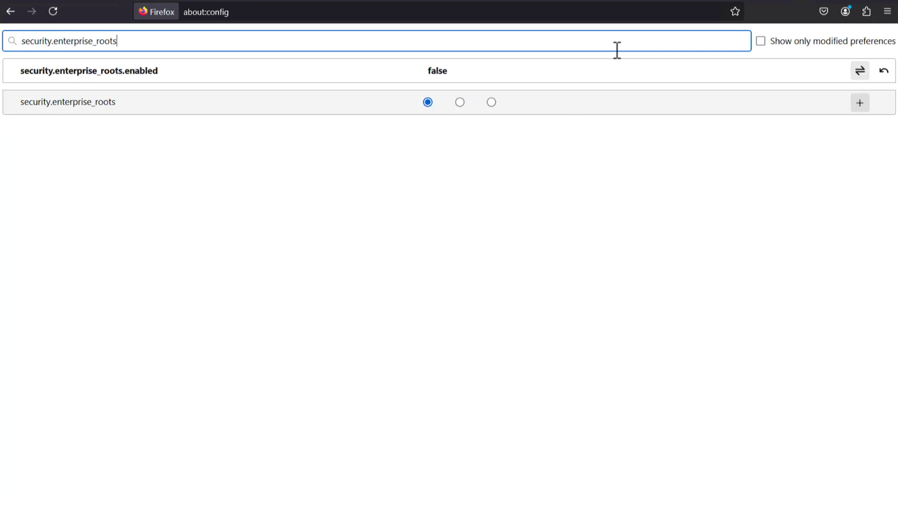
{"action": "type", "text": ".enabled"}
{"action": "left_click", "coordinate": [860, 70]}
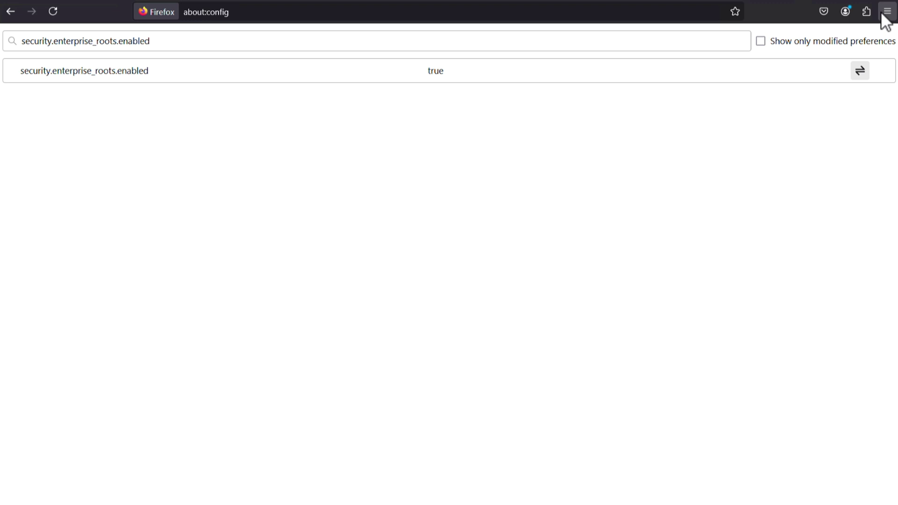
Set DNS over HTTPS to Off in Firefox's Privacy & Security settings
{"action": "left_click", "coordinate": [883, 16]}
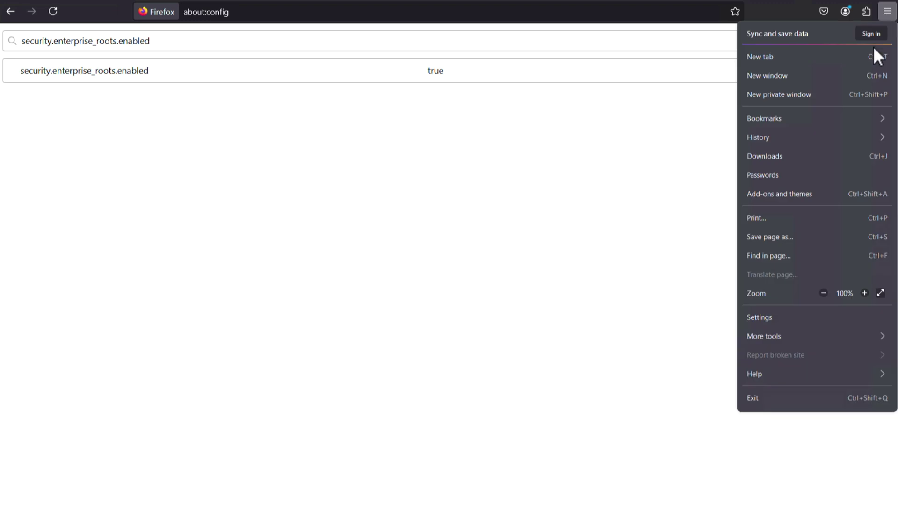
{"action": "left_click", "coordinate": [813, 316]}
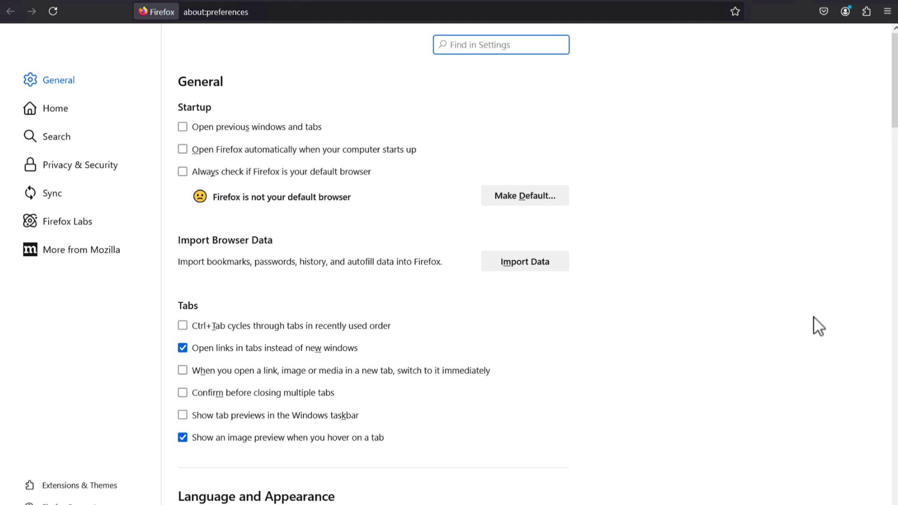
{"action": "left_click", "coordinate": [126, 168]}
{"action": "scroll", "coordinate": [667, 262], "scroll_direction": "down", "scroll_amount": 15}
{"action": "scroll", "coordinate": [666, 263], "scroll_direction": "down", "scroll_amount": 8}
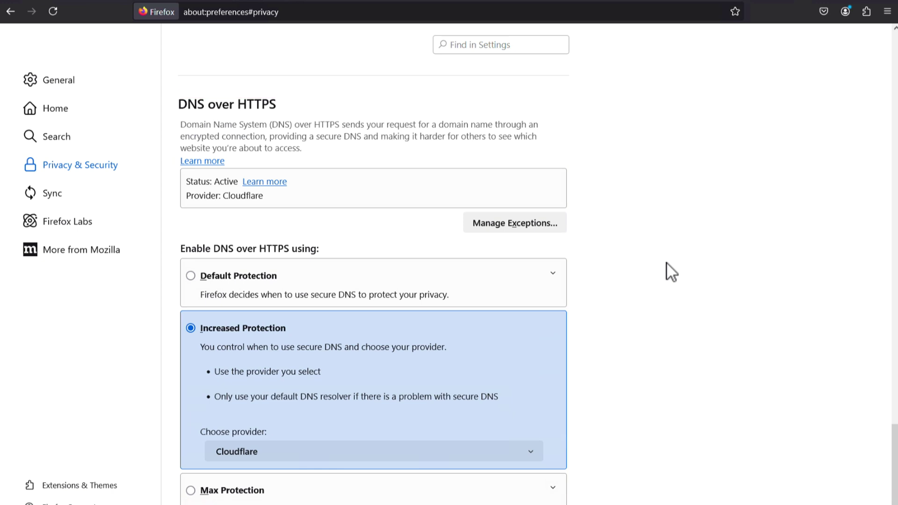
{"action": "scroll", "coordinate": [648, 276], "scroll_direction": "down", "scroll_amount": 3}
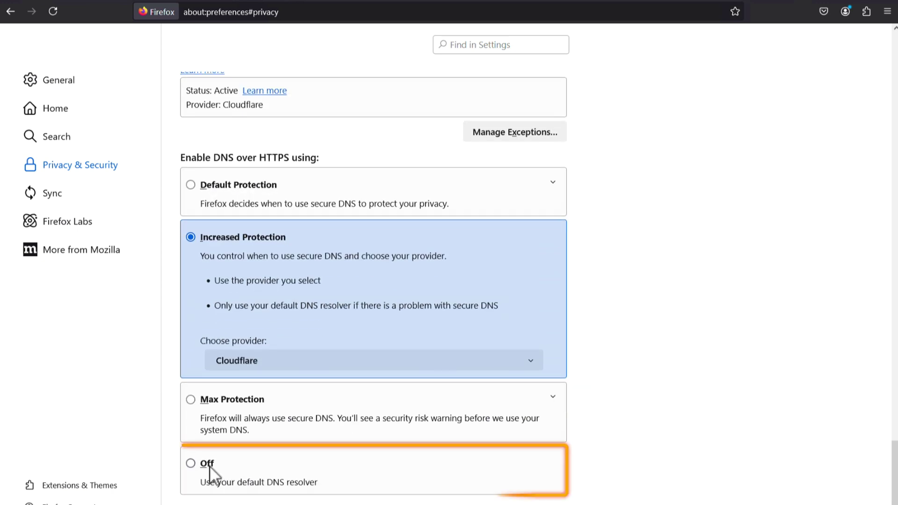
{"action": "left_click", "coordinate": [205, 464]}
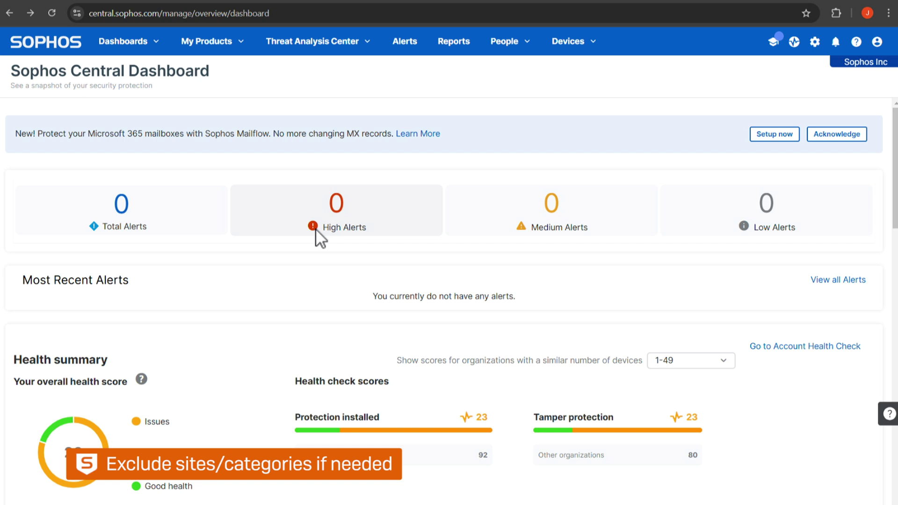
Open the SSL/TLS decryption of HTTPS websites page under General Settings
{"action": "left_click", "coordinate": [242, 47]}
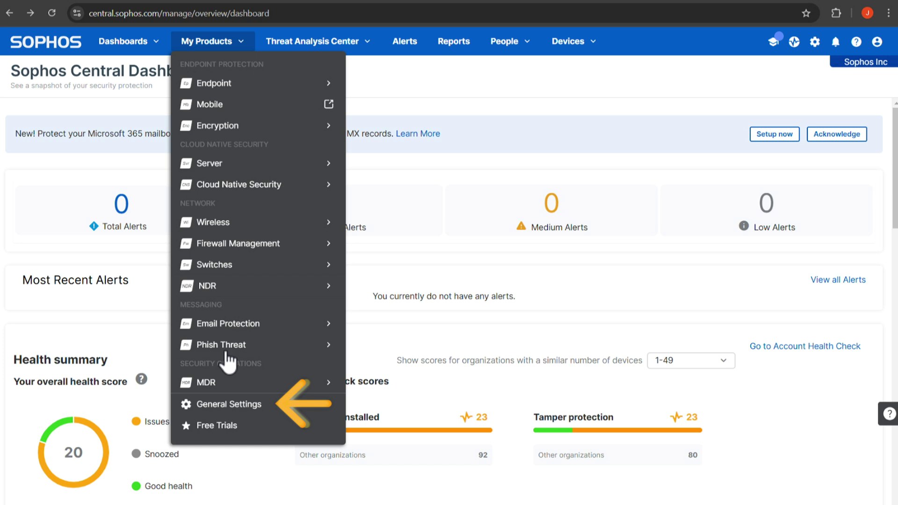
{"action": "left_click", "coordinate": [230, 405]}
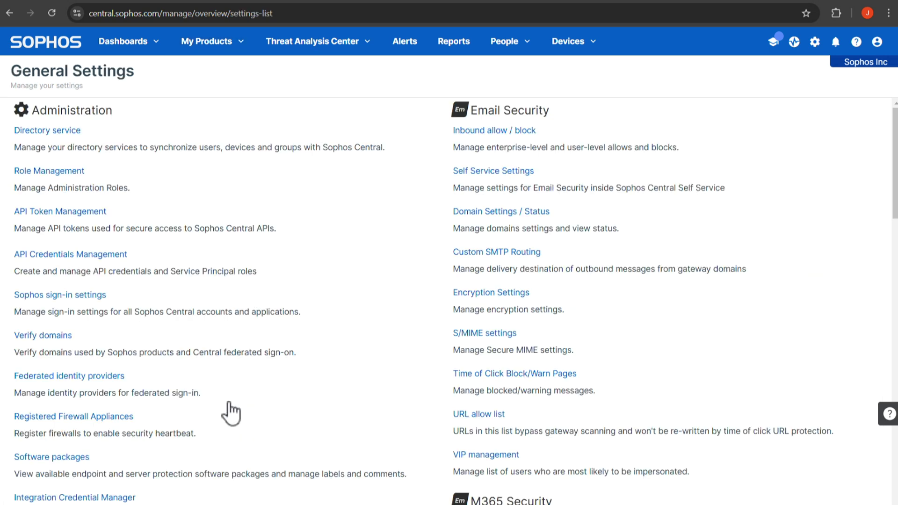
{"action": "scroll", "coordinate": [229, 403], "scroll_direction": "down", "scroll_amount": 8}
{"action": "scroll", "coordinate": [229, 400], "scroll_direction": "down", "scroll_amount": 11}
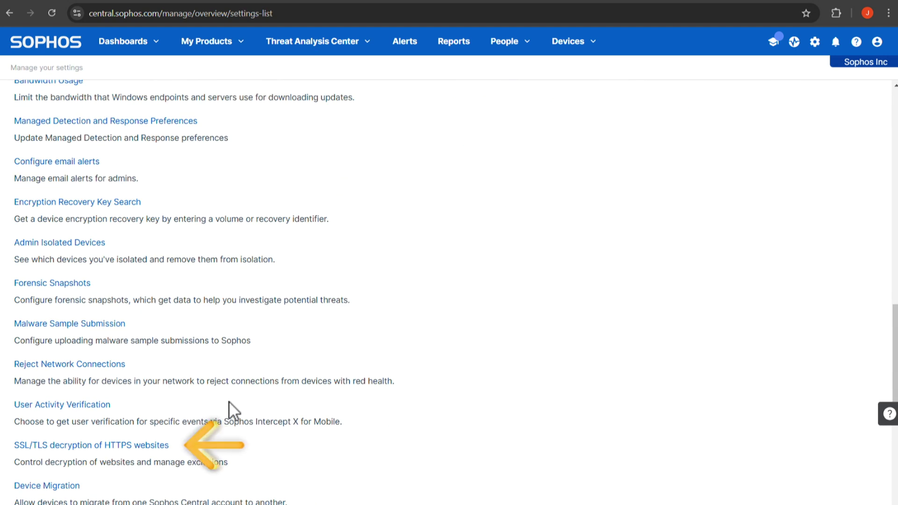
{"action": "left_click", "coordinate": [161, 447]}
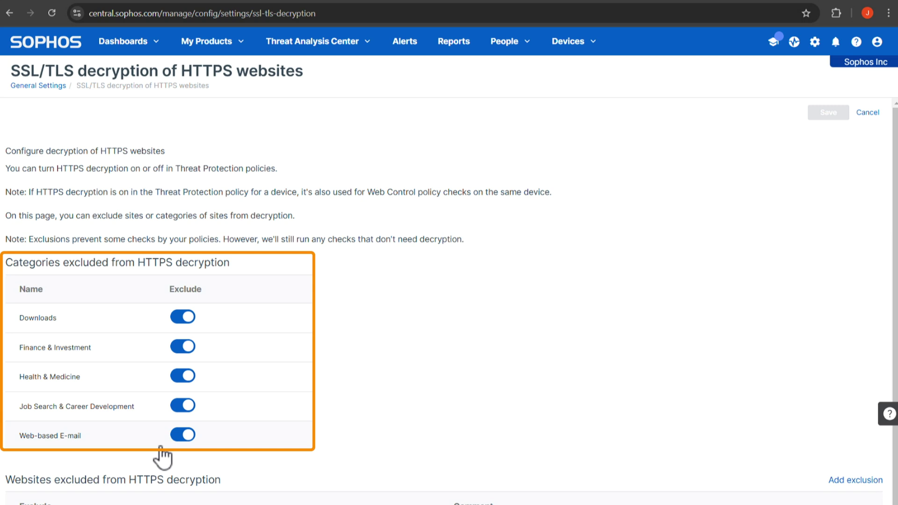
Un-exclude Downloads, exclude bankingwebsite.com with comment 'sensitive data', and save
{"action": "left_click", "coordinate": [185, 317]}
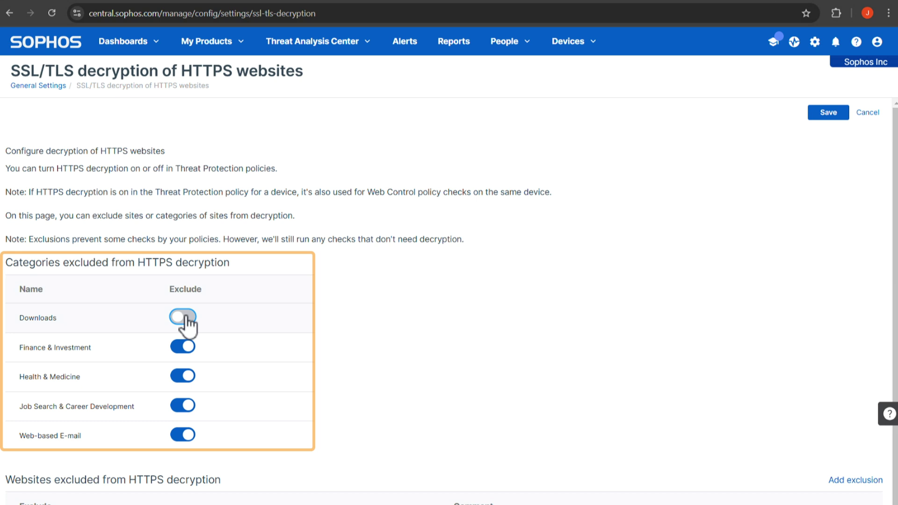
{"action": "left_click", "coordinate": [842, 481]}
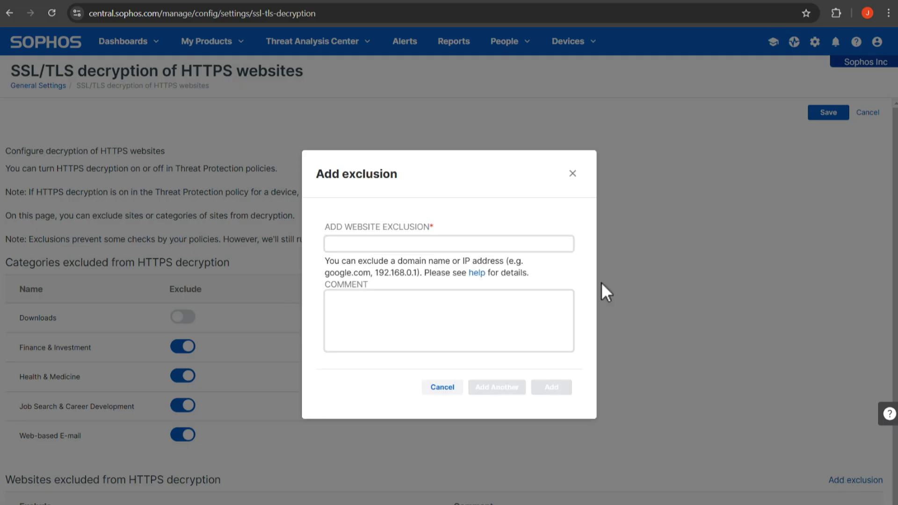
{"action": "left_click", "coordinate": [535, 245]}
{"action": "type", "text": "bankingwebsite."}
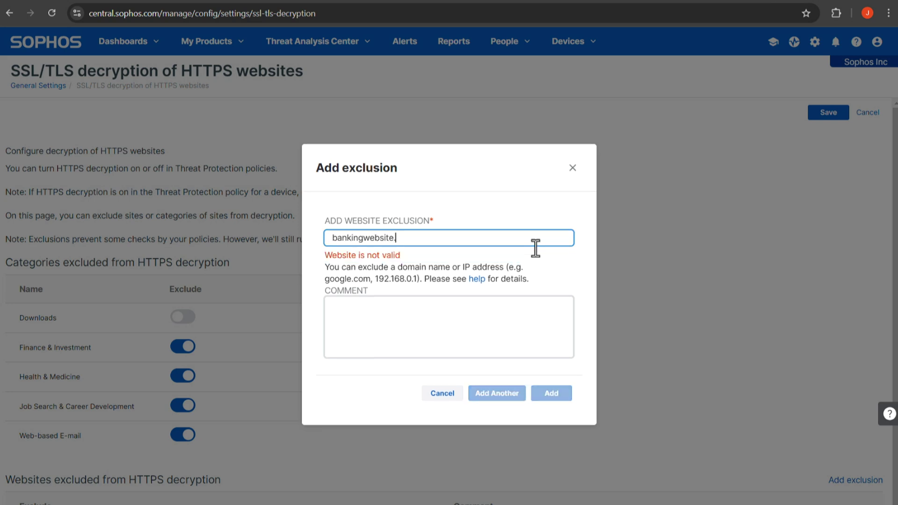
{"action": "type", "text": "com"}
{"action": "key", "text": "Tab"}
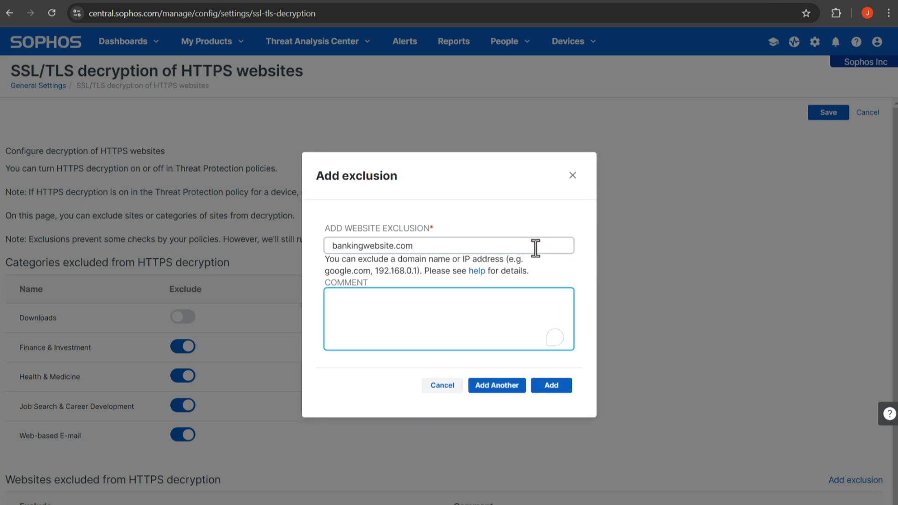
{"action": "type", "text": "sensitive data"}
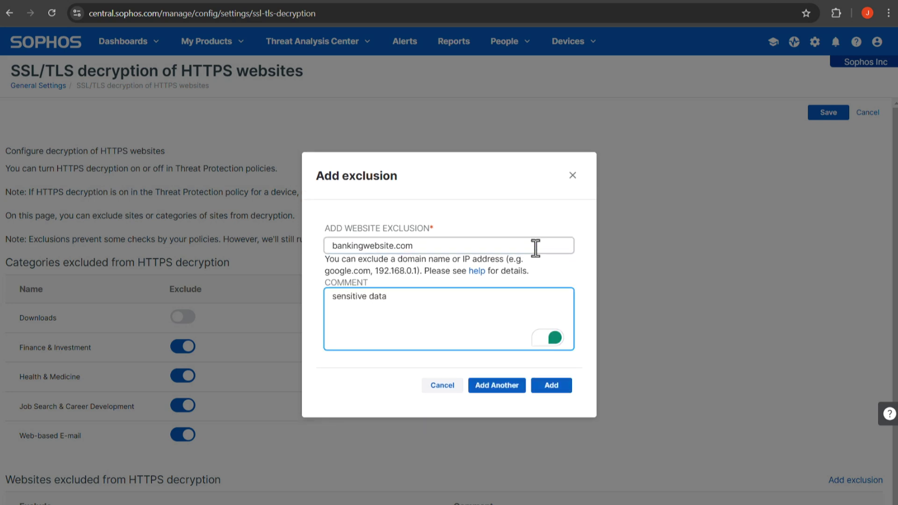
{"action": "left_click", "coordinate": [548, 391]}
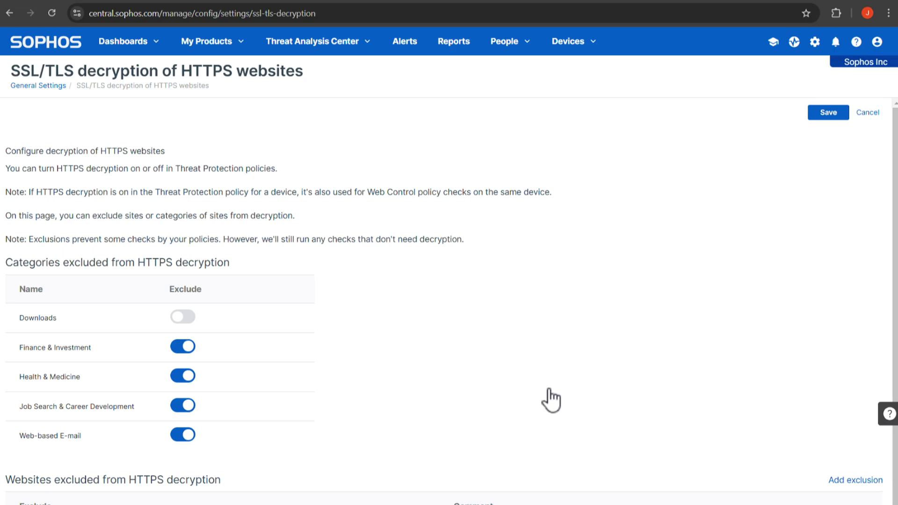
{"action": "left_click", "coordinate": [823, 116]}
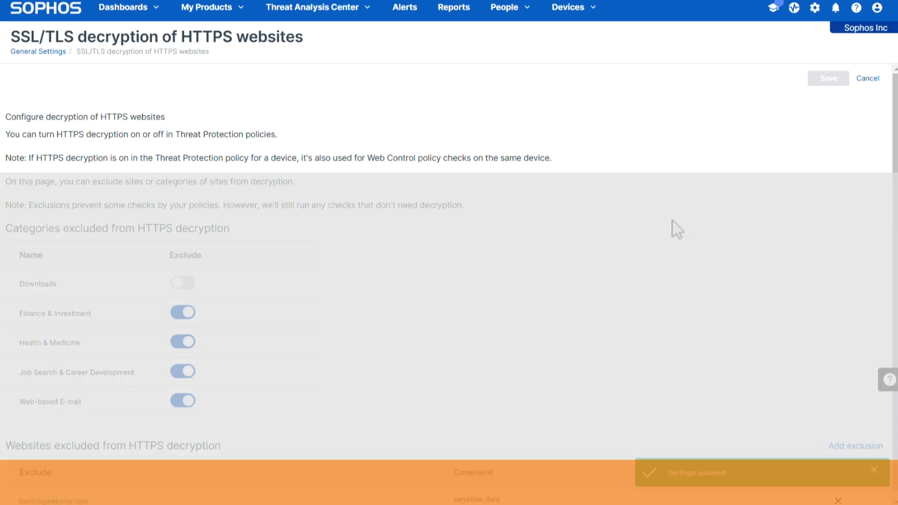